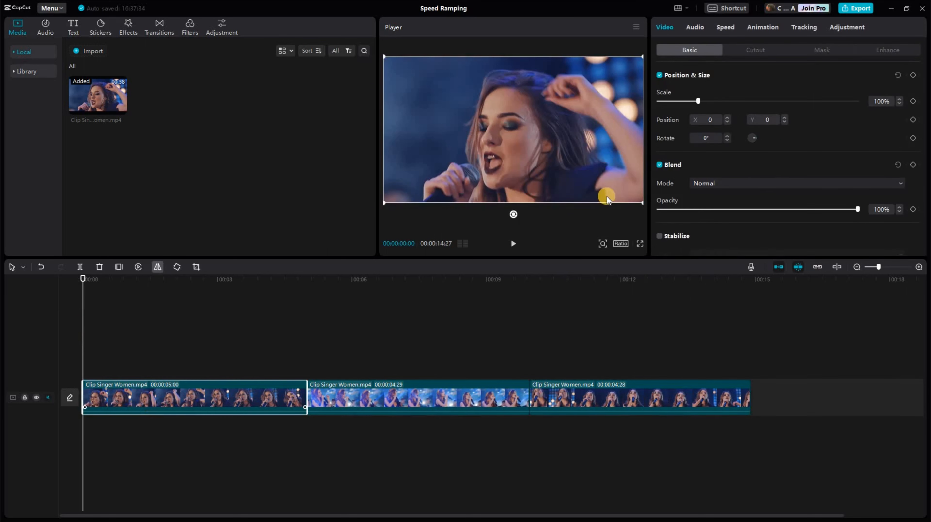
Turn on Stabilize for the first clip with the level set to Recommended.
{"action": "scroll", "coordinate": [656, 177], "scroll_direction": "down", "scroll_amount": 4}
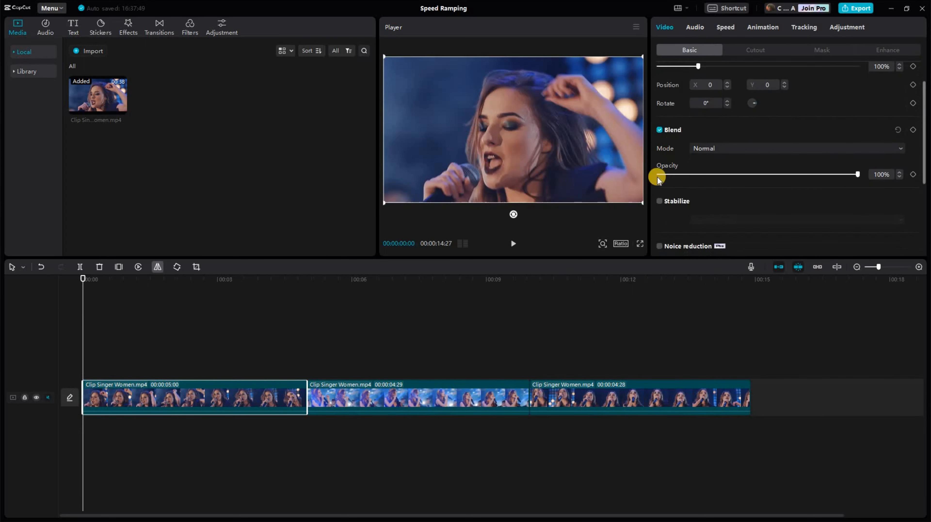
{"action": "left_click", "coordinate": [661, 167]}
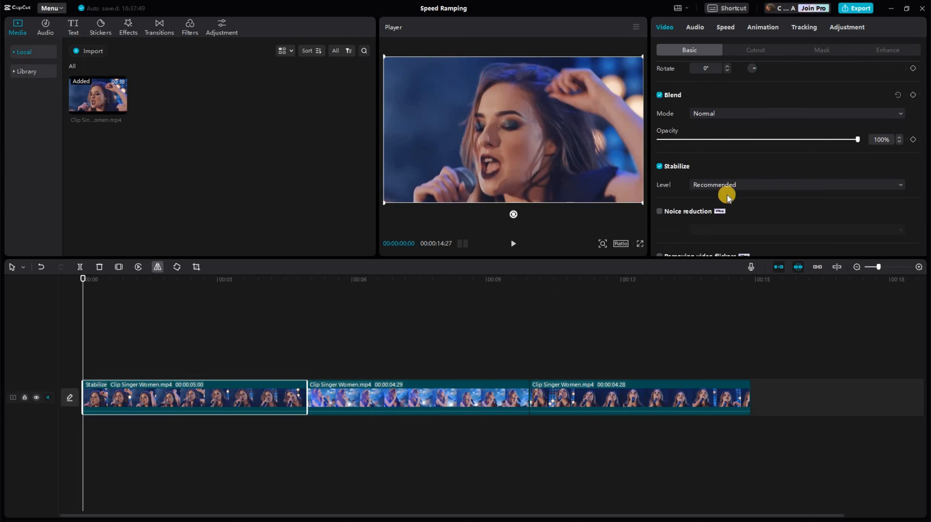
{"action": "left_click", "coordinate": [733, 187]}
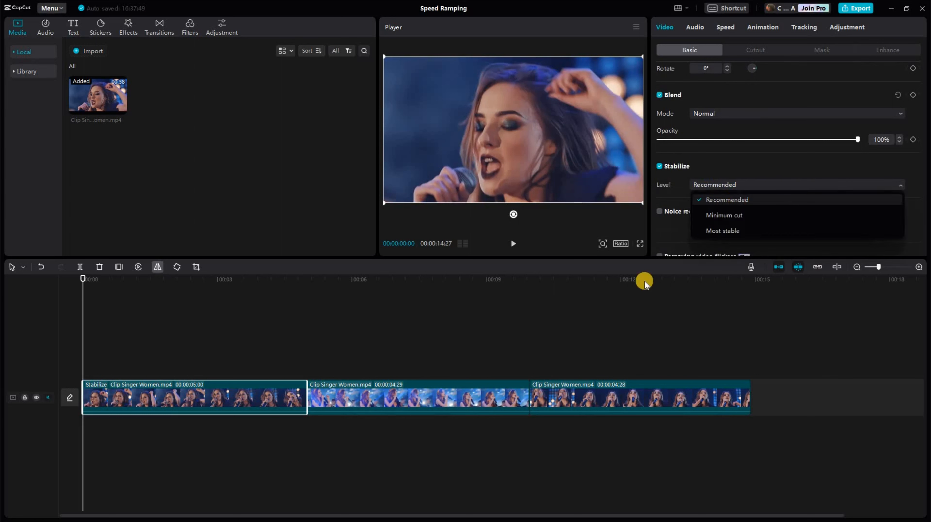
{"action": "left_click", "coordinate": [701, 228]}
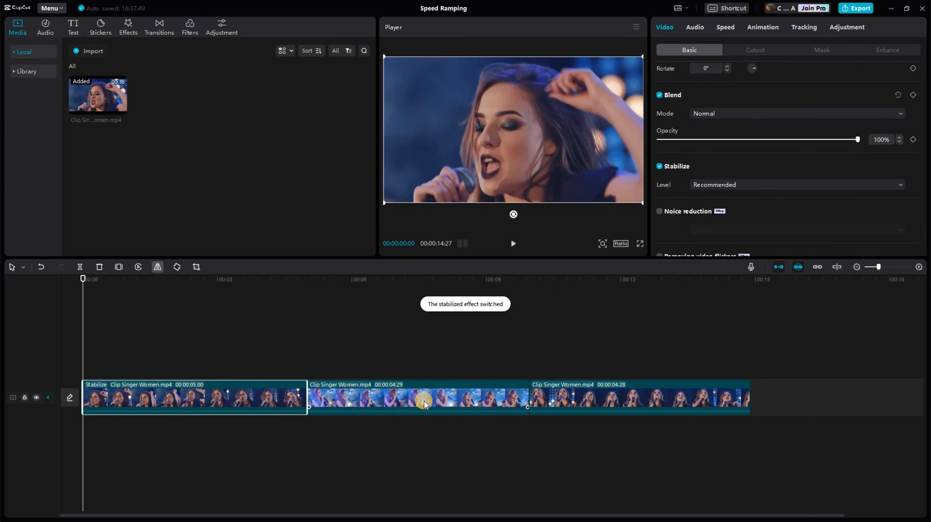
Turn on Stabilize for the second and third clips, keeping the Recommended level.
{"action": "left_click", "coordinate": [424, 402]}
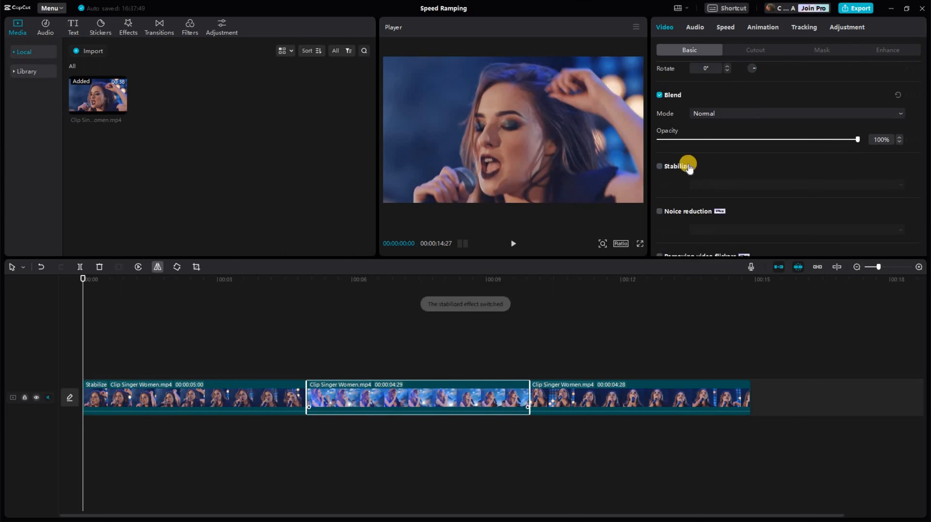
{"action": "left_click", "coordinate": [659, 167]}
{"action": "left_click", "coordinate": [613, 393]}
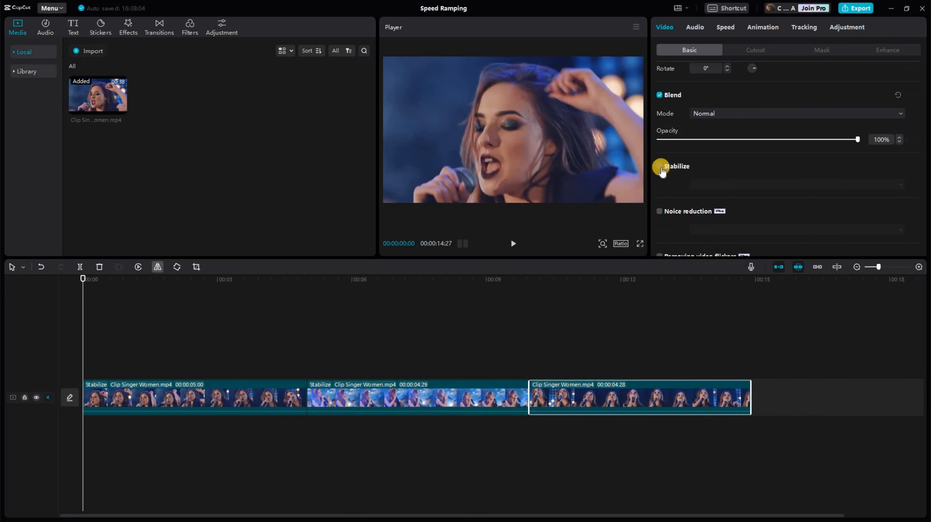
{"action": "left_click", "coordinate": [659, 167]}
{"action": "left_click", "coordinate": [710, 185]}
{"action": "left_click", "coordinate": [710, 217]}
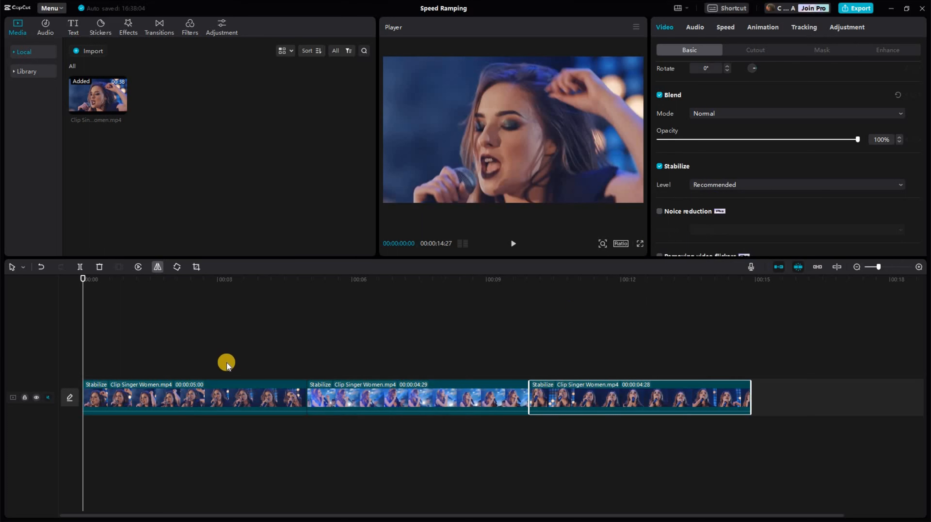
Apply a Customized speed curve to the first clip and raise its start and end points to 10x.
{"action": "left_click", "coordinate": [728, 28]}
{"action": "left_click", "coordinate": [849, 51]}
{"action": "left_click", "coordinate": [708, 87]}
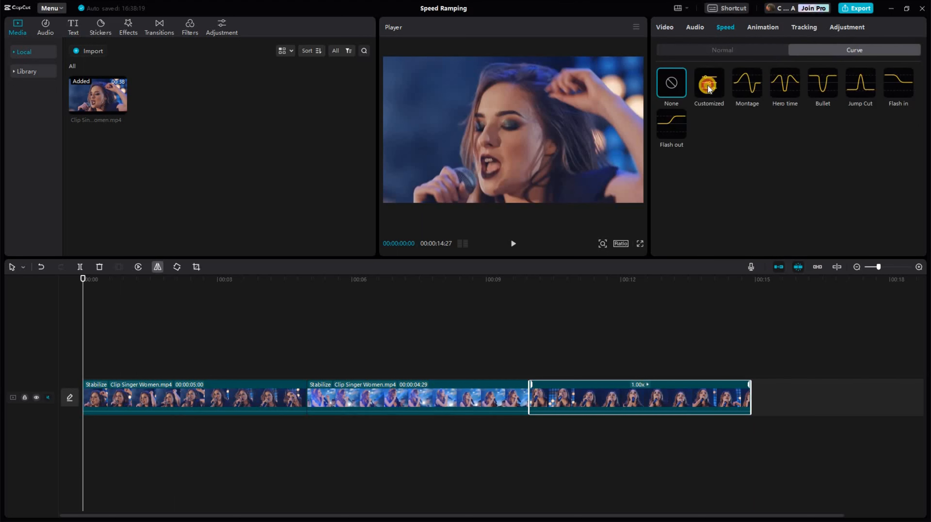
{"action": "scroll", "coordinate": [726, 153], "scroll_direction": "down", "scroll_amount": 2}
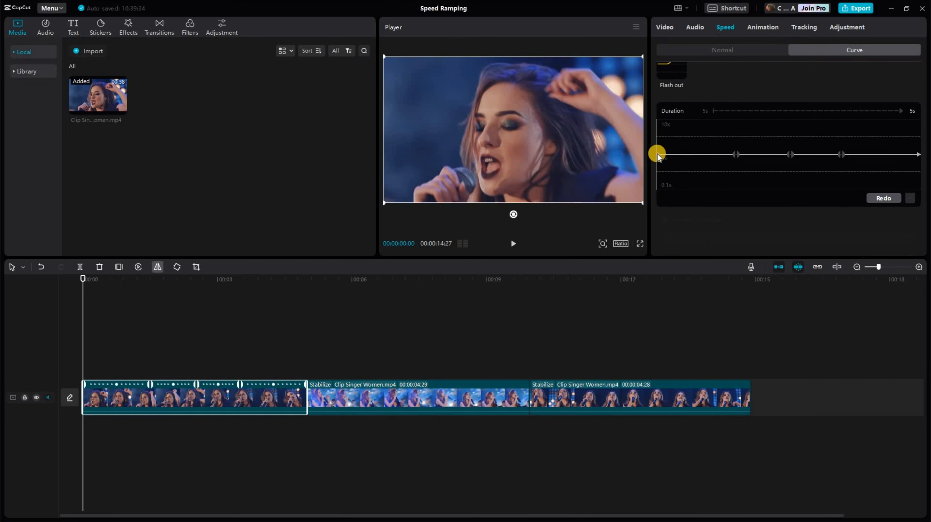
{"action": "left_click_drag", "start_coordinate": [658, 136], "coordinate": [658, 118]}
{"action": "left_click_drag", "start_coordinate": [918, 155], "coordinate": [918, 119]}
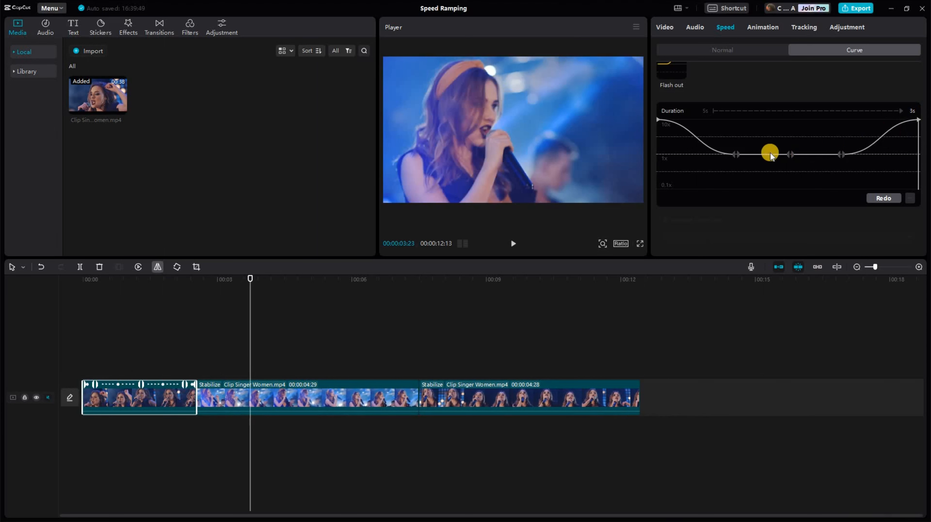
Move the first clip's two outer inner curve points toward the middle at 1x and lower the middle point well below 1x.
{"action": "left_click", "coordinate": [736, 155]}
{"action": "left_click_drag", "start_coordinate": [739, 155], "coordinate": [767, 157]}
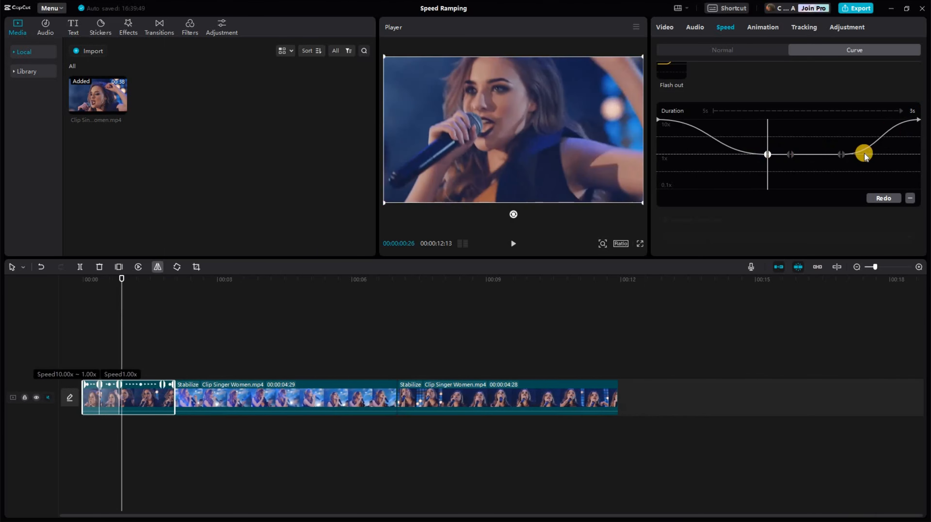
{"action": "left_click_drag", "start_coordinate": [841, 154], "coordinate": [789, 183]}
{"action": "left_click", "coordinate": [791, 154]}
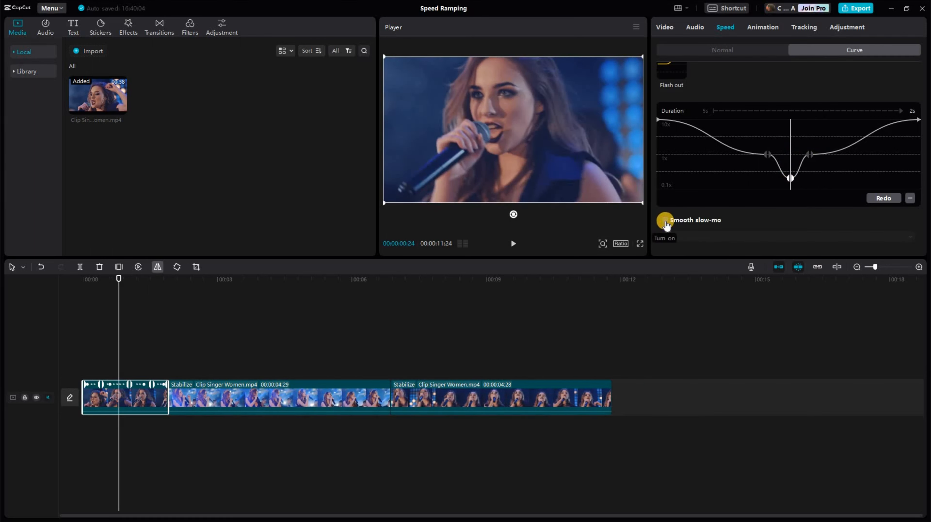
Enable Smooth slow-mo on the first clip using the Optical flow method.
{"action": "left_click", "coordinate": [665, 220]}
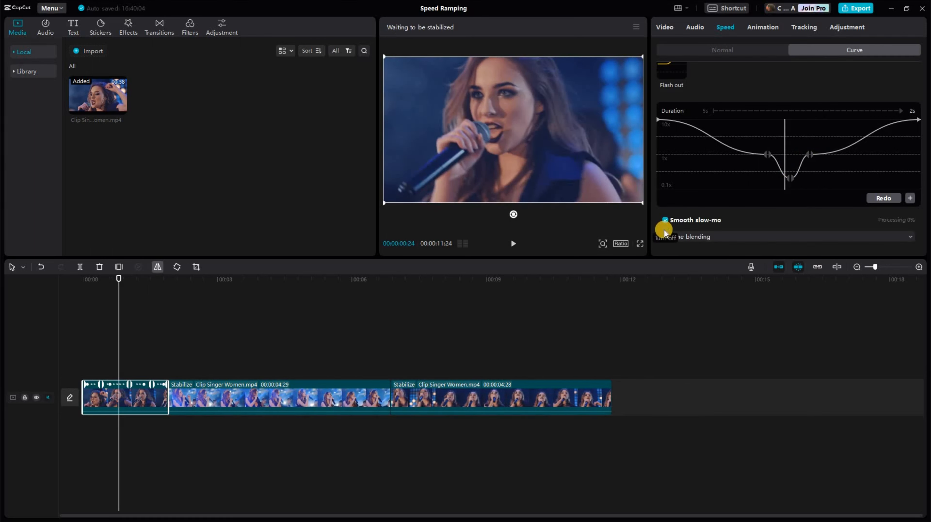
{"action": "left_click", "coordinate": [716, 237]}
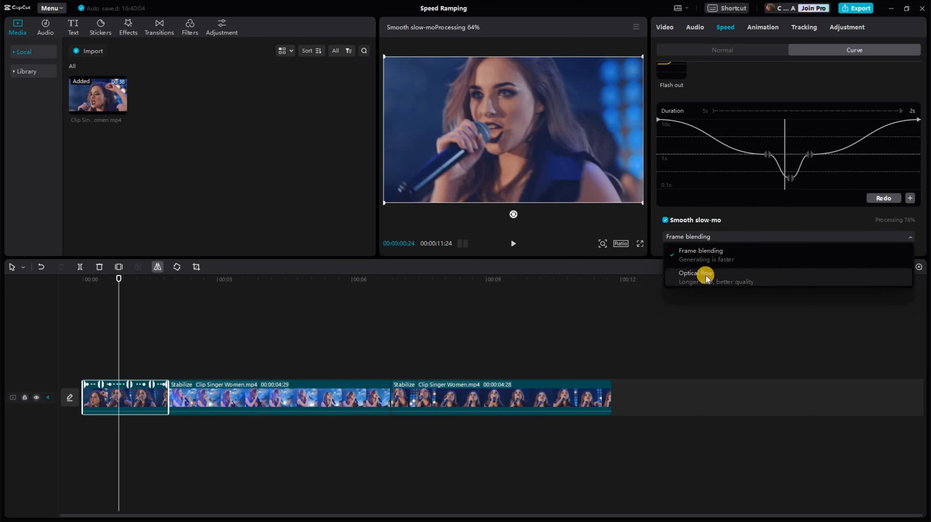
{"action": "left_click", "coordinate": [707, 278]}
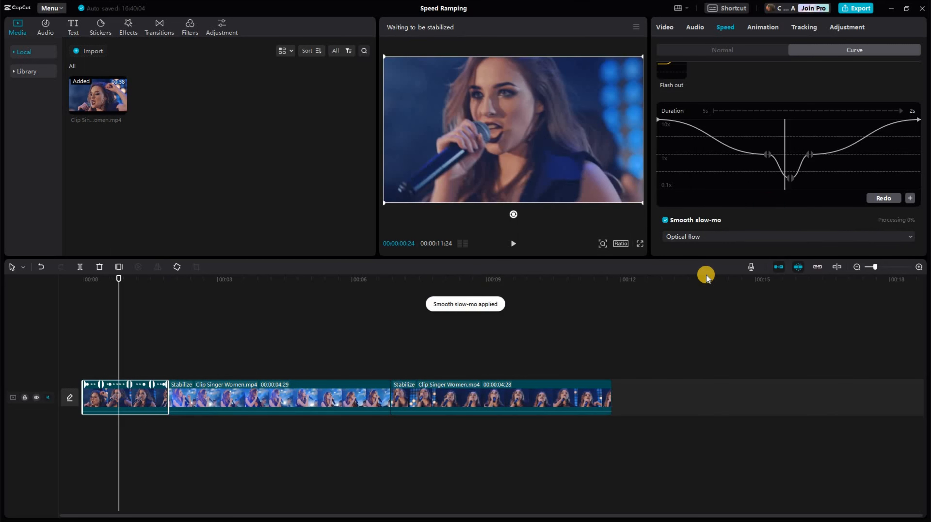
Give the second clip a Customized speed curve with 10x ends, inner points moved inward at 1x, and a slow-motion dip in the middle.
{"action": "left_click", "coordinate": [310, 395]}
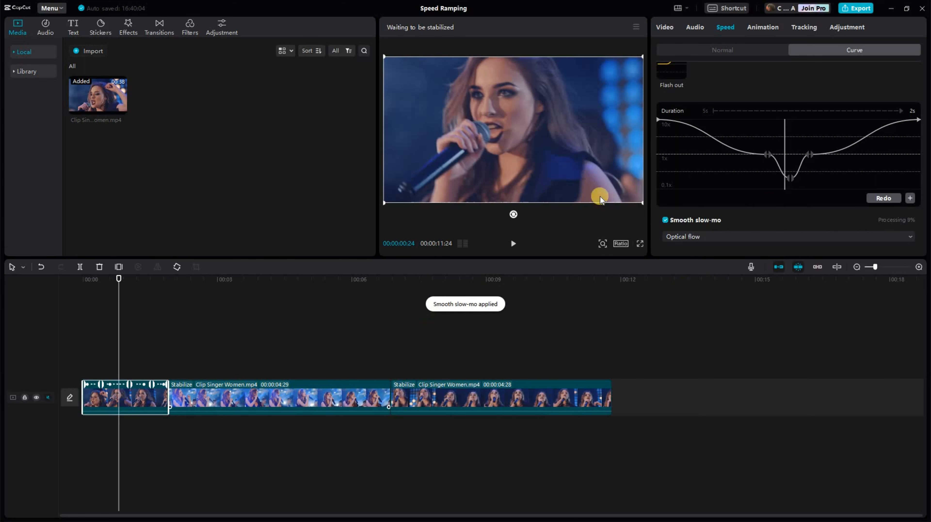
{"action": "left_click", "coordinate": [698, 81]}
{"action": "left_click_drag", "start_coordinate": [658, 214], "coordinate": [651, 177]}
{"action": "left_click_drag", "start_coordinate": [920, 214], "coordinate": [919, 177]}
{"action": "left_click_drag", "start_coordinate": [745, 214], "coordinate": [770, 214]}
{"action": "left_click_drag", "start_coordinate": [836, 214], "coordinate": [788, 237]}
Shape a Customized speed curve on the third clip with both ends at 10x and a slow-motion dip in the middle.
{"action": "left_click", "coordinate": [344, 398]}
{"action": "left_click", "coordinate": [709, 83]}
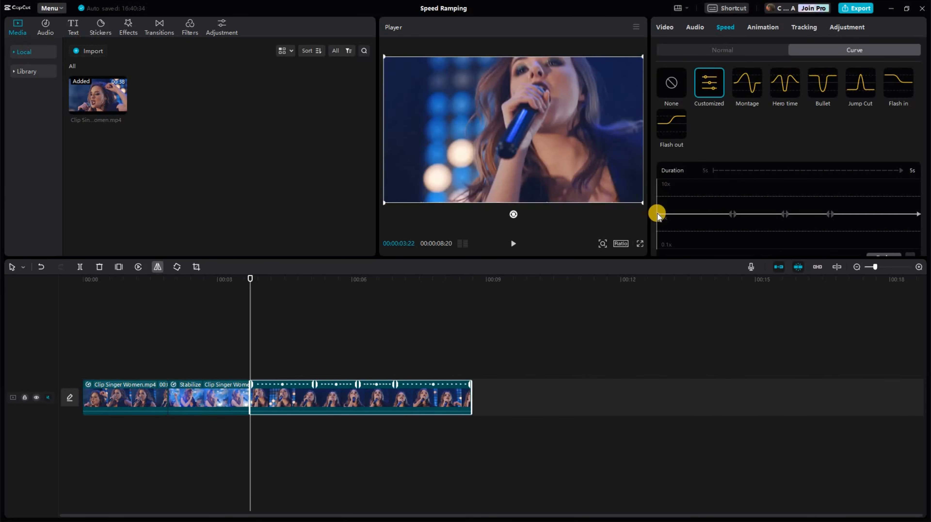
{"action": "left_click_drag", "start_coordinate": [657, 214], "coordinate": [660, 174]}
{"action": "left_click_drag", "start_coordinate": [918, 214], "coordinate": [925, 179]}
{"action": "left_click_drag", "start_coordinate": [733, 214], "coordinate": [787, 239]}
Play back the speed-ramped sequence from the beginning to check the result.
{"action": "left_click_drag", "start_coordinate": [285, 277], "coordinate": [88, 278]}
{"action": "left_click", "coordinate": [202, 314]}
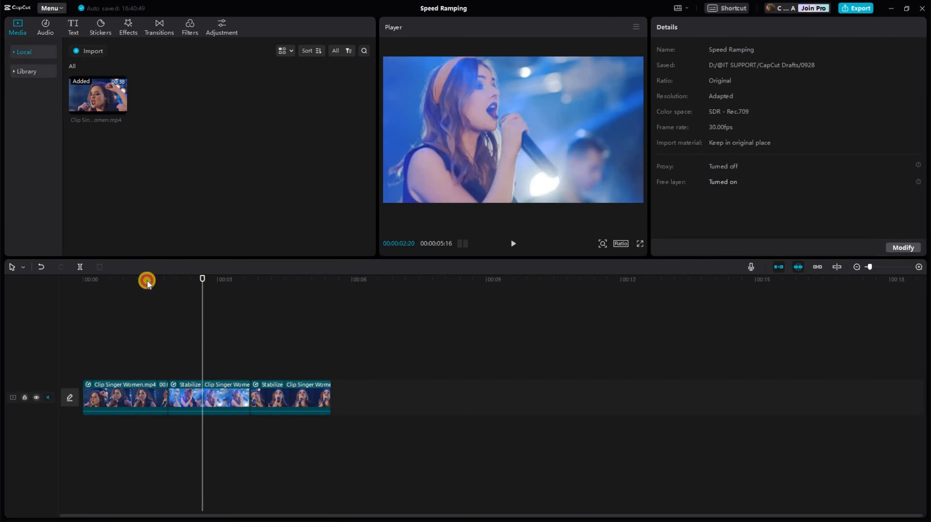
{"action": "left_click", "coordinate": [39, 286]}
{"action": "left_click", "coordinate": [505, 246]}
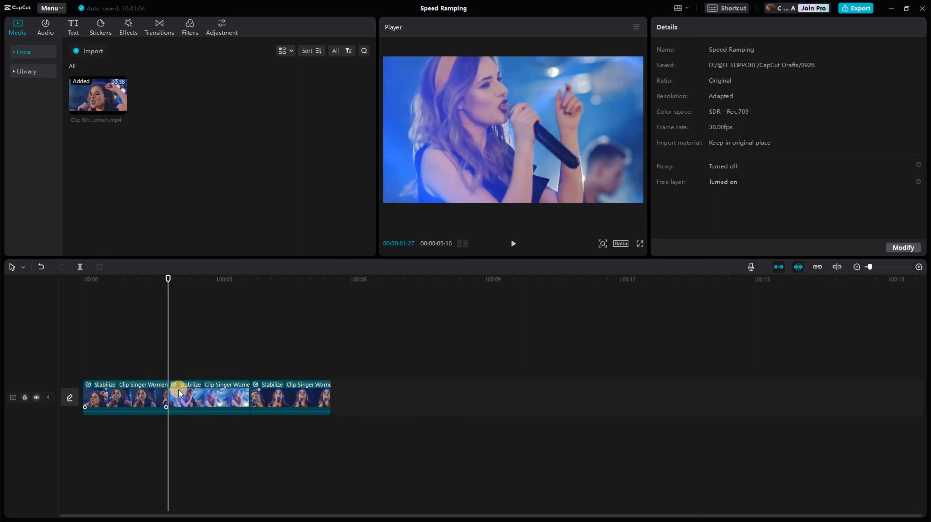
Add the Pull in camera transition at both cuts between the three clips.
{"action": "left_click", "coordinate": [179, 390]}
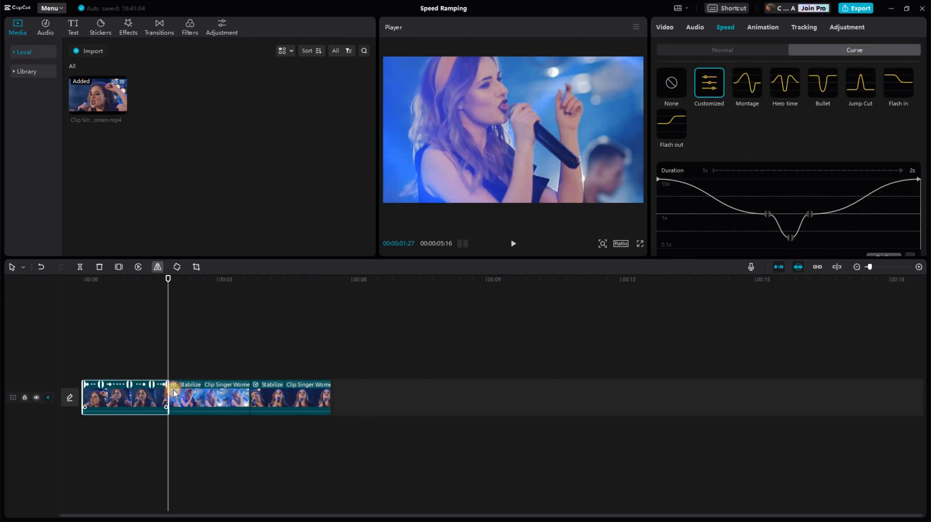
{"action": "left_click", "coordinate": [165, 354]}
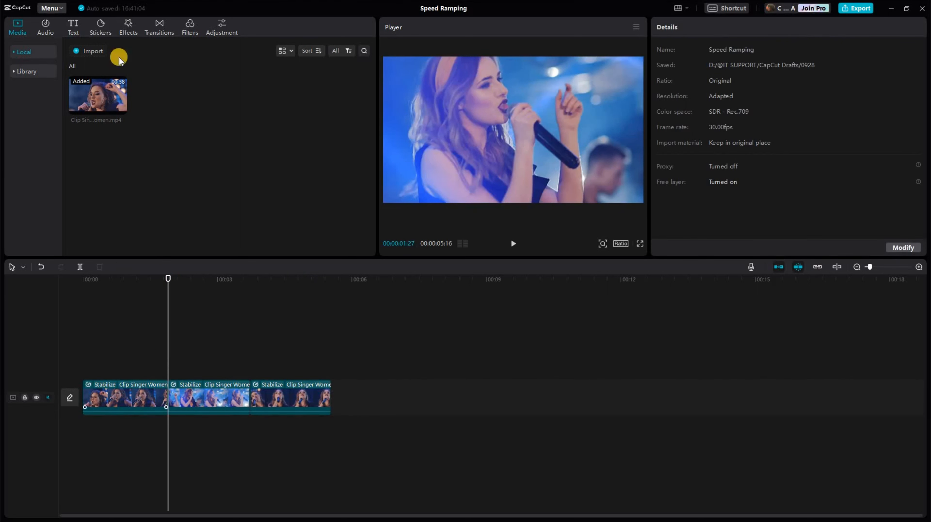
{"action": "left_click", "coordinate": [158, 24]}
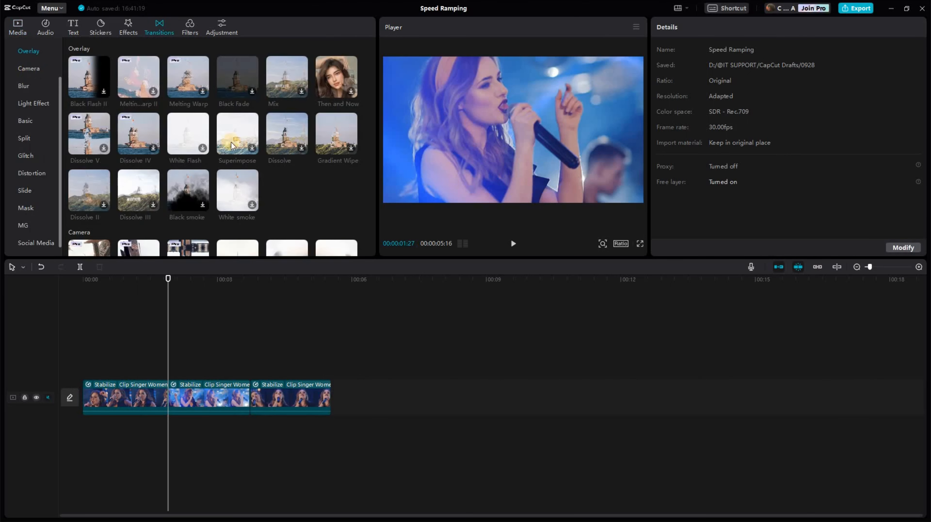
{"action": "scroll", "coordinate": [231, 146], "scroll_direction": "down", "scroll_amount": 5}
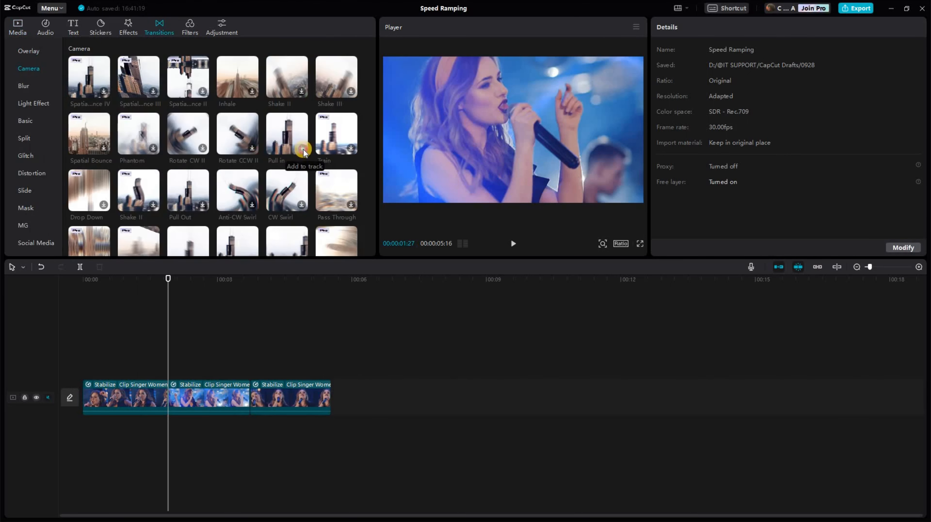
{"action": "left_click", "coordinate": [302, 149]}
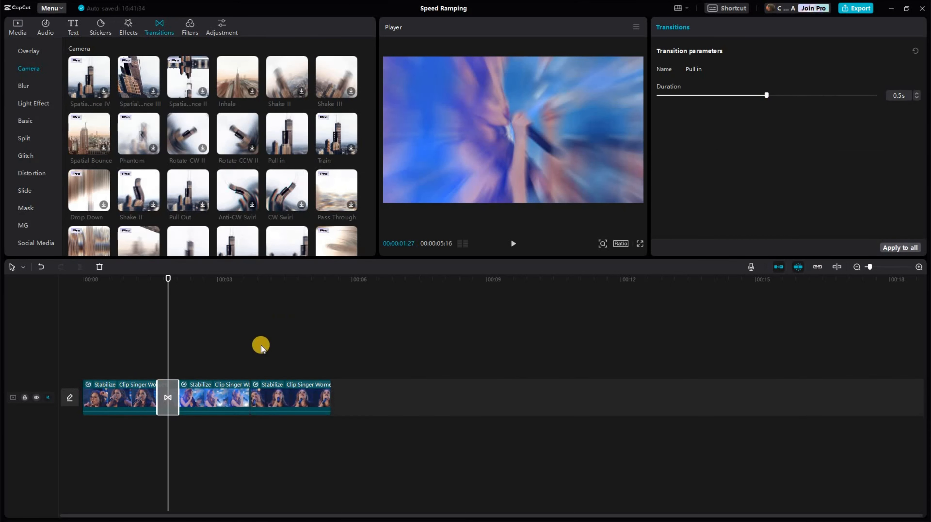
{"action": "left_click", "coordinate": [251, 288]}
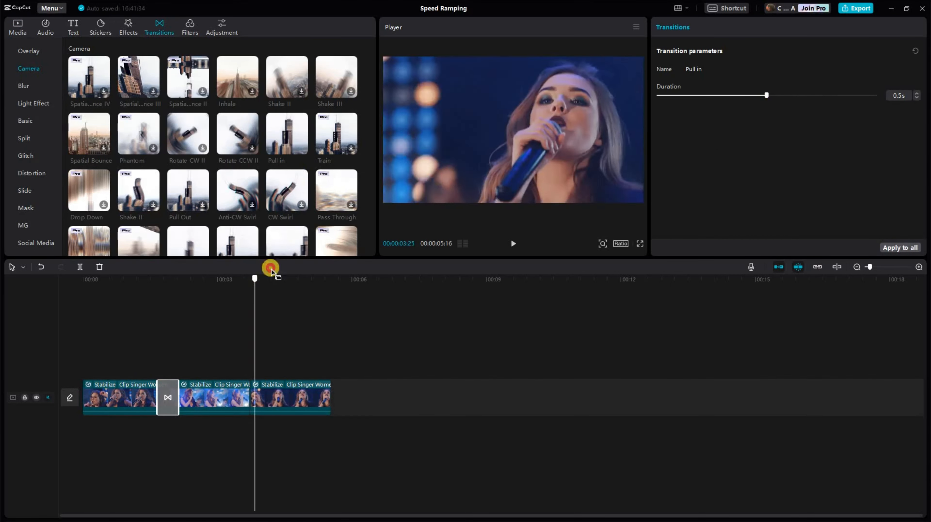
{"action": "left_click_drag", "start_coordinate": [304, 152], "coordinate": [269, 394]}
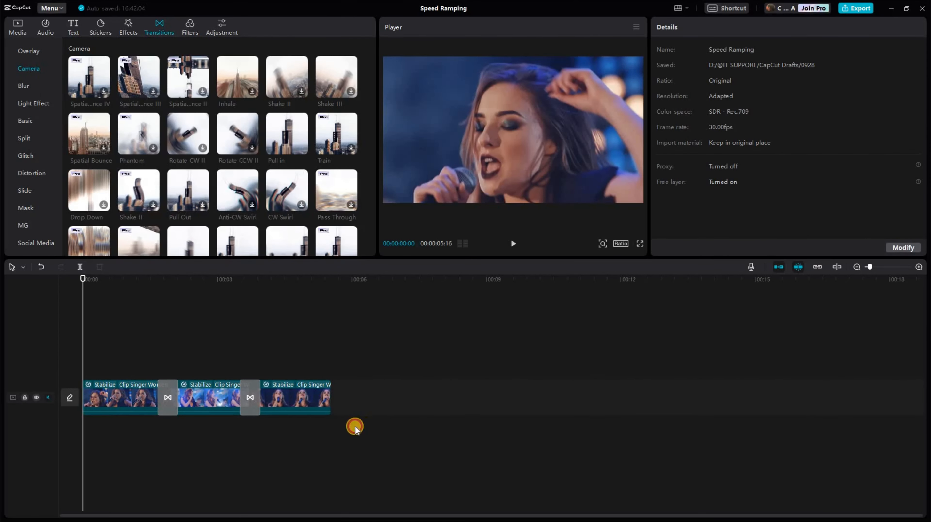
Duplicate all three clips with their transitions onto a track above, aligned to the start of the timeline.
{"action": "left_click_drag", "start_coordinate": [355, 427], "coordinate": [92, 386]}
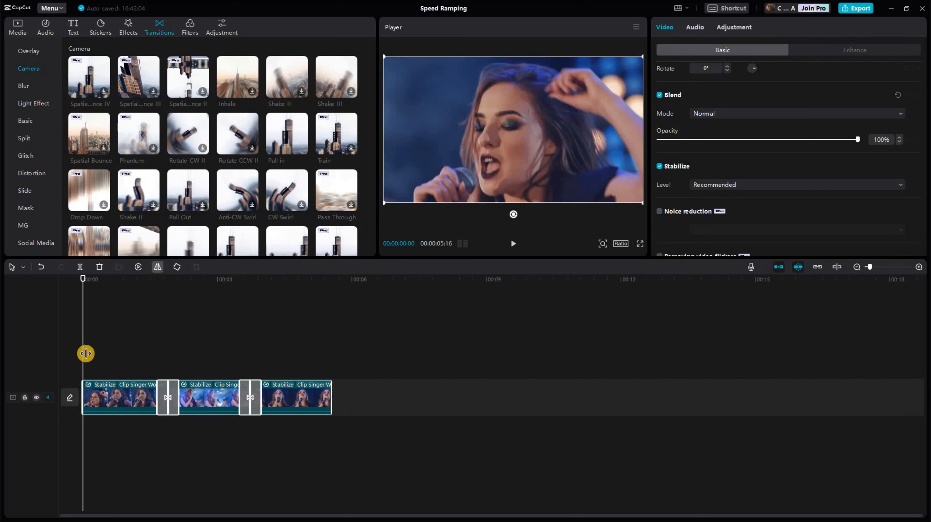
{"action": "key", "text": "ctrl+v"}
{"action": "left_click", "coordinate": [163, 338]}
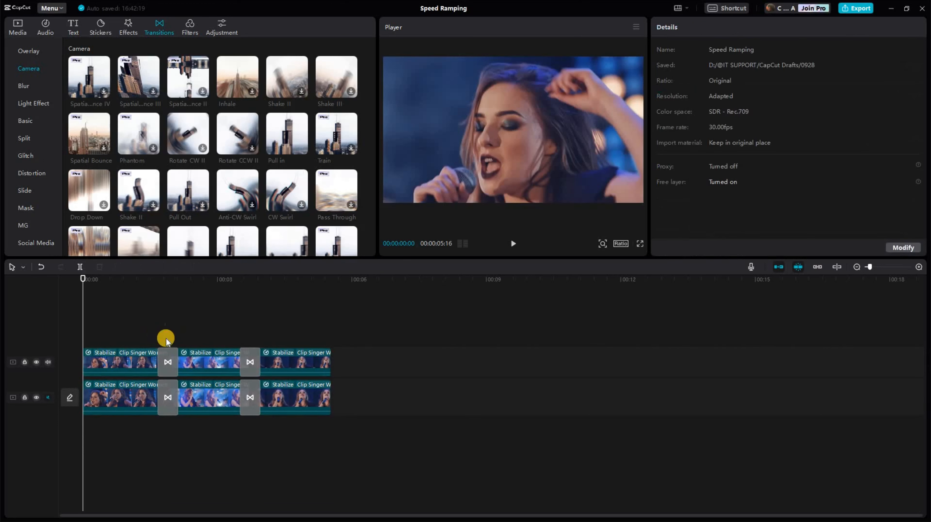
Add the Nightclub Blur video effect above the clips and extend it to the end of the sequence.
{"action": "left_click", "coordinate": [125, 28]}
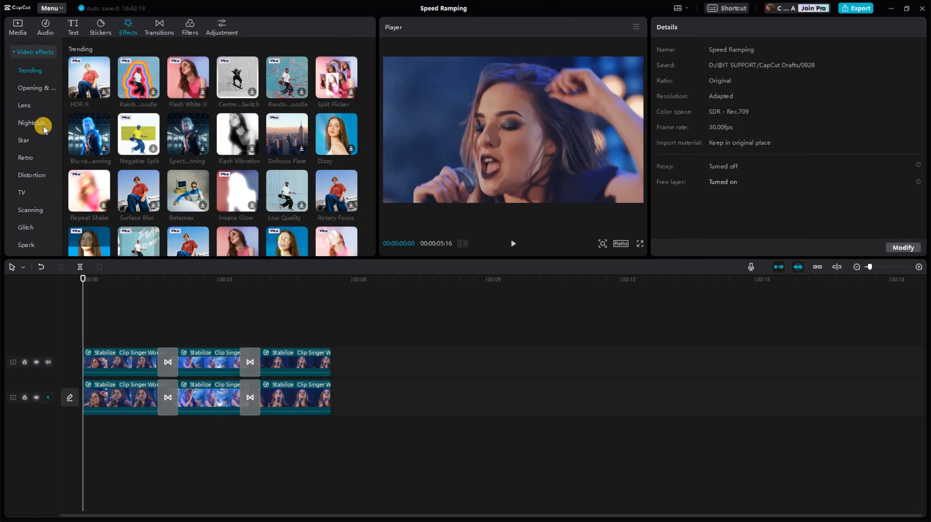
{"action": "left_click", "coordinate": [37, 126]}
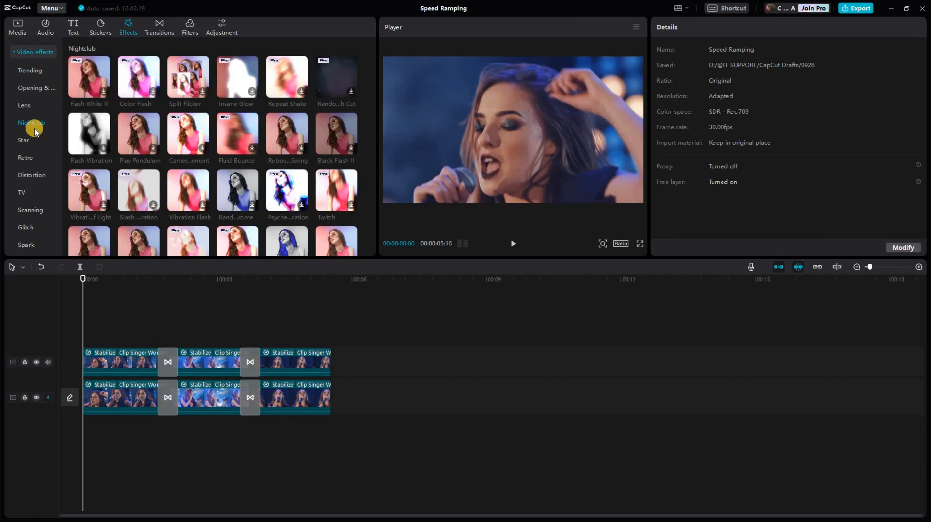
{"action": "scroll", "coordinate": [102, 154], "scroll_direction": "down", "scroll_amount": 10}
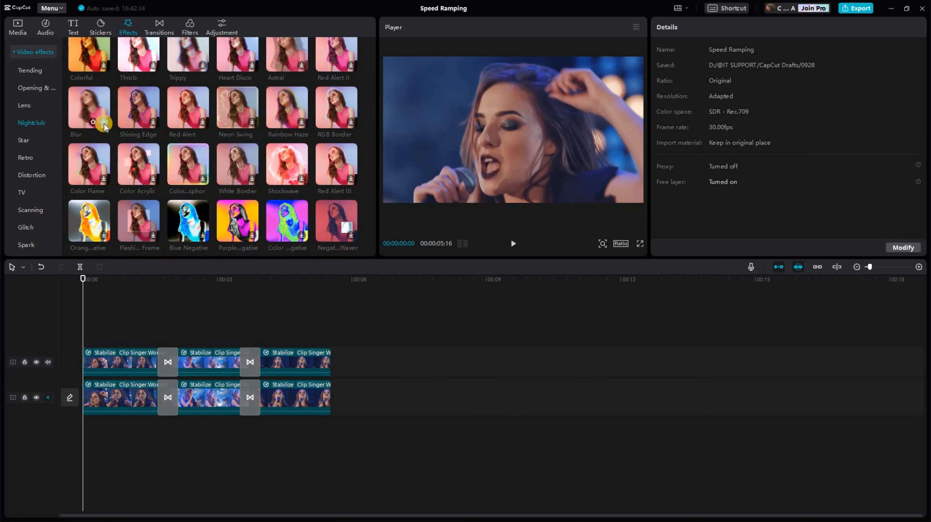
{"action": "left_click", "coordinate": [109, 148]}
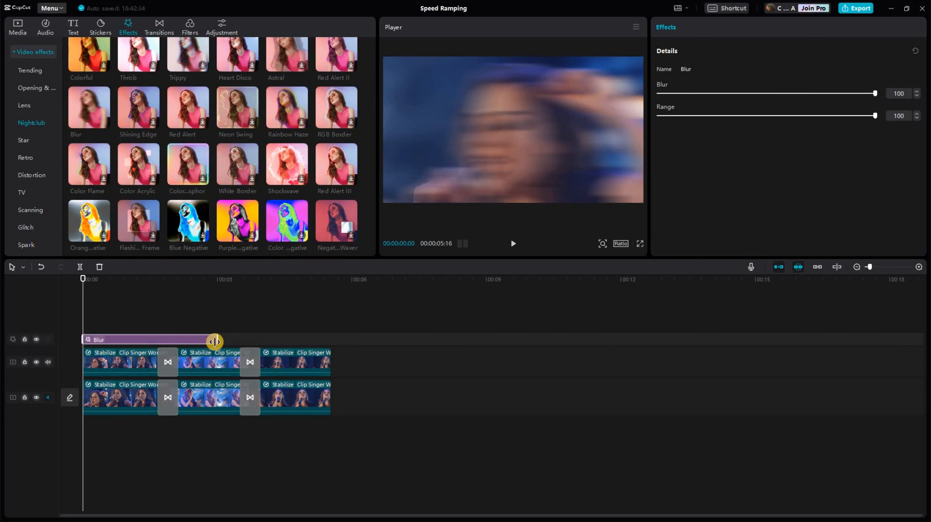
{"action": "left_click_drag", "start_coordinate": [313, 345], "coordinate": [331, 346]}
Set the Blur effect's range to 0 and its blur strength to 70.
{"action": "scroll", "coordinate": [255, 375], "scroll_direction": "up", "scroll_amount": 5}
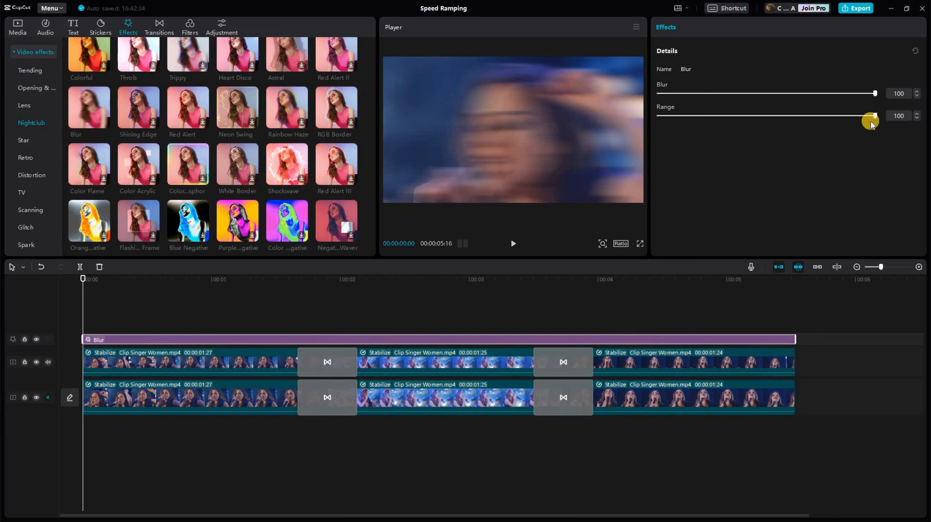
{"action": "left_click_drag", "start_coordinate": [800, 116], "coordinate": [645, 118]}
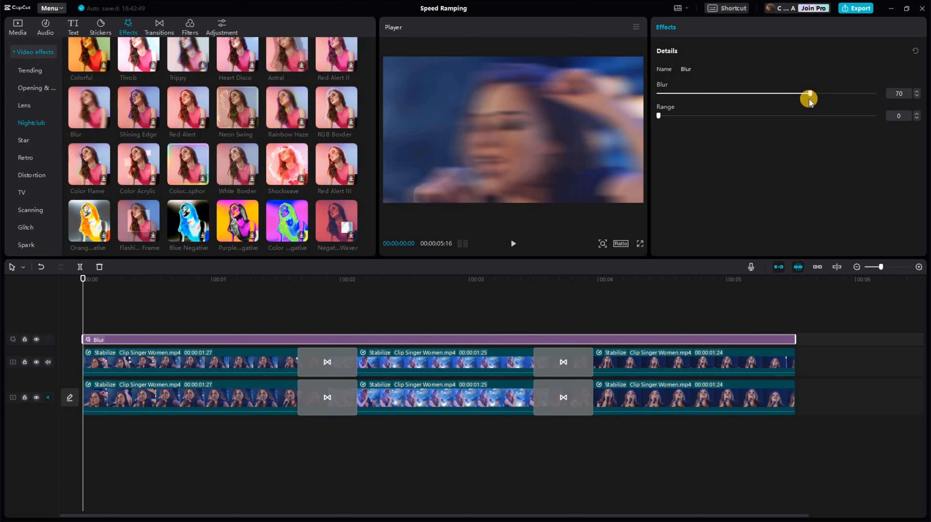
{"action": "left_click", "coordinate": [435, 316]}
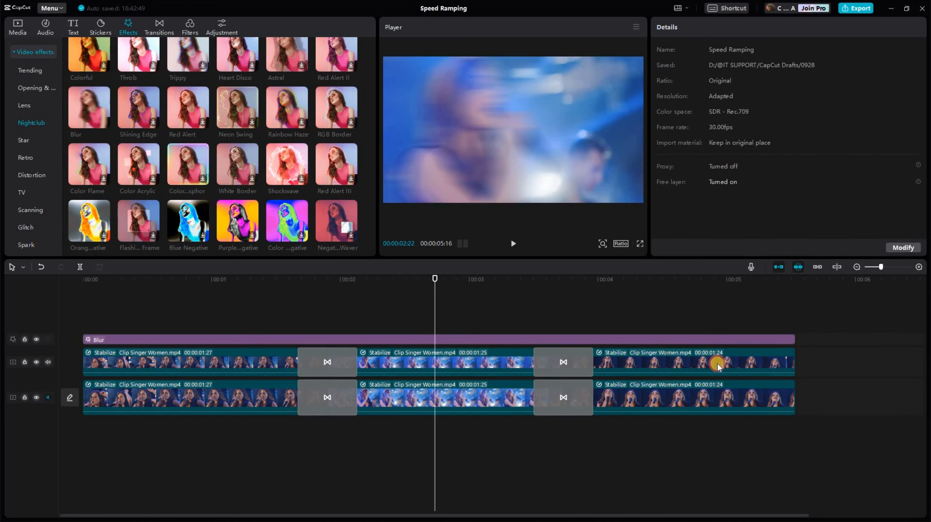
Combine the three upper-track clips, their transitions and the Blur effect into one compound clip.
{"action": "left_click_drag", "start_coordinate": [392, 353], "coordinate": [86, 332]}
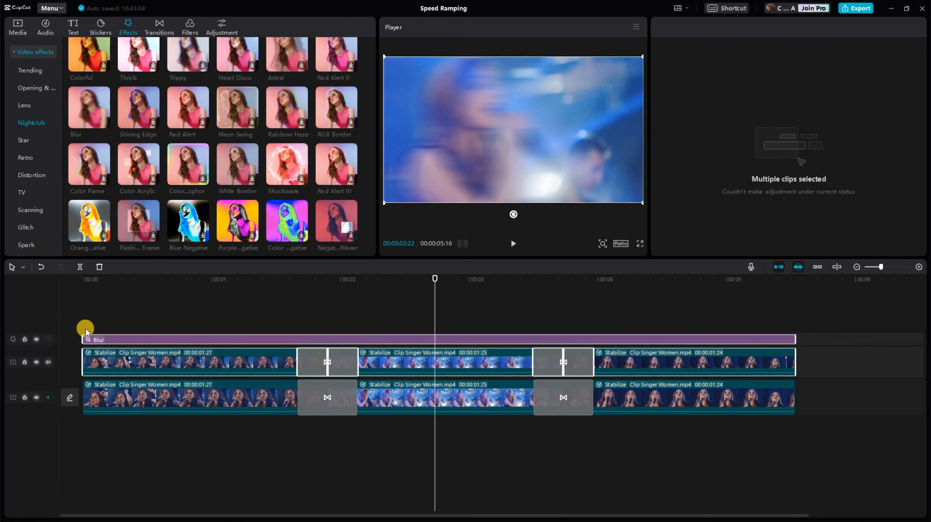
{"action": "right_click", "coordinate": [158, 368]}
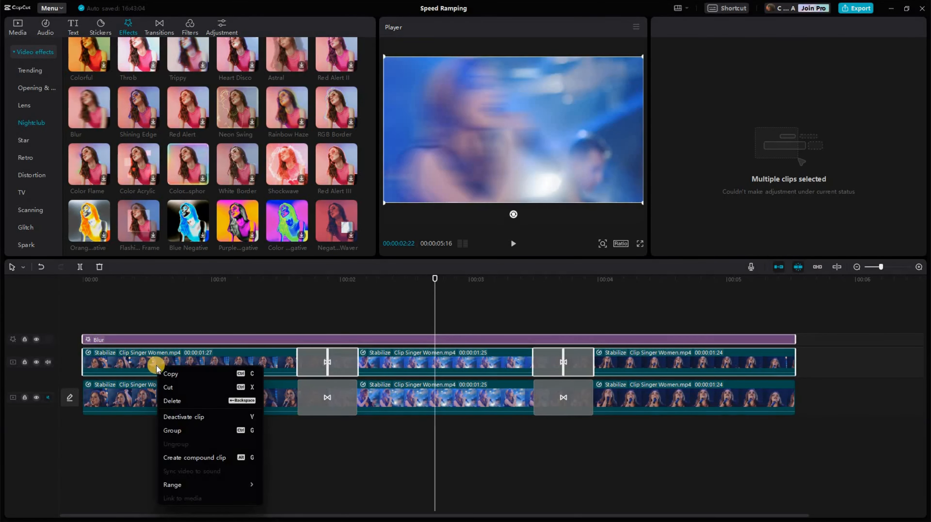
{"action": "left_click", "coordinate": [193, 459]}
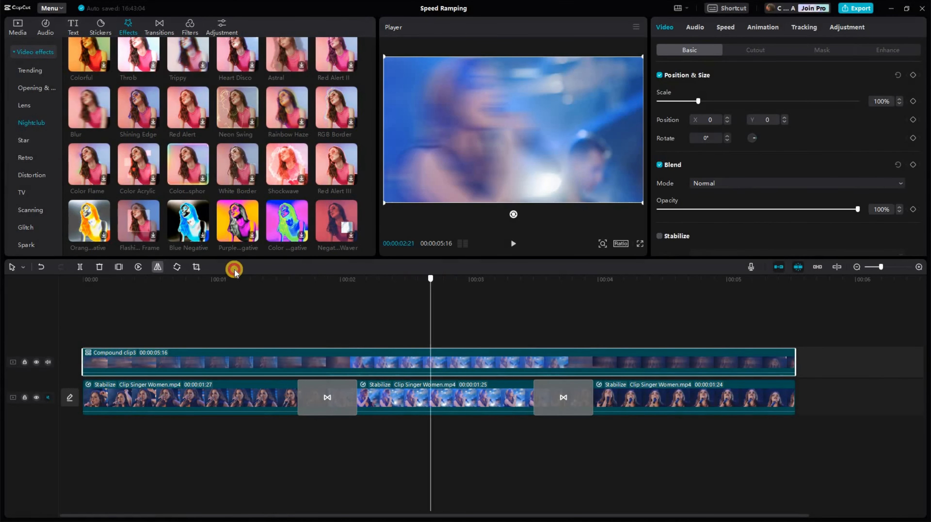
Add Position & Size keyframes to the compound clip at its very start and at 00:00:01:00.
{"action": "left_click", "coordinate": [173, 279]}
{"action": "left_click_drag", "start_coordinate": [86, 262], "coordinate": [82, 288]}
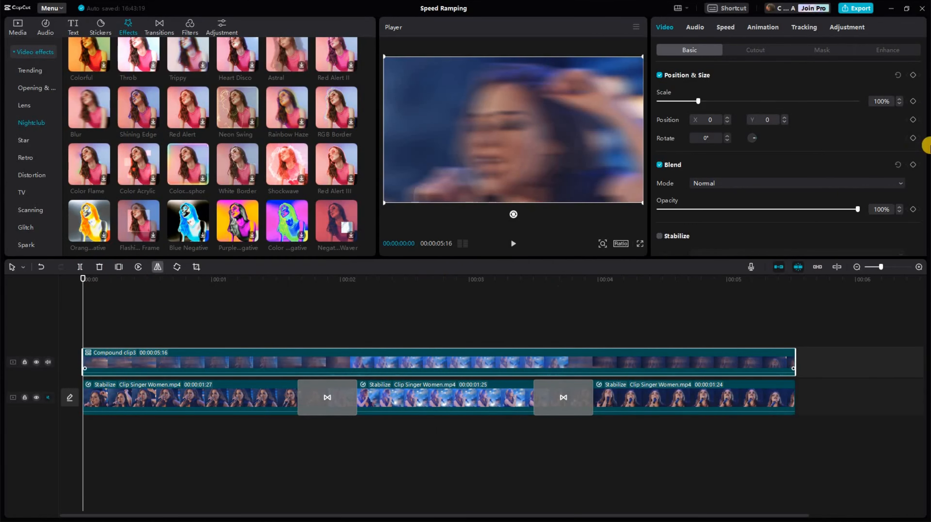
{"action": "left_click", "coordinate": [913, 76]}
{"action": "left_click_drag", "start_coordinate": [91, 281], "coordinate": [337, 286]}
{"action": "left_click", "coordinate": [914, 75]}
Add Position & Size keyframes to the compound clip at the first transition's centre (00:00:01:27) and at 00:00:02:26.
{"action": "left_click", "coordinate": [337, 285]}
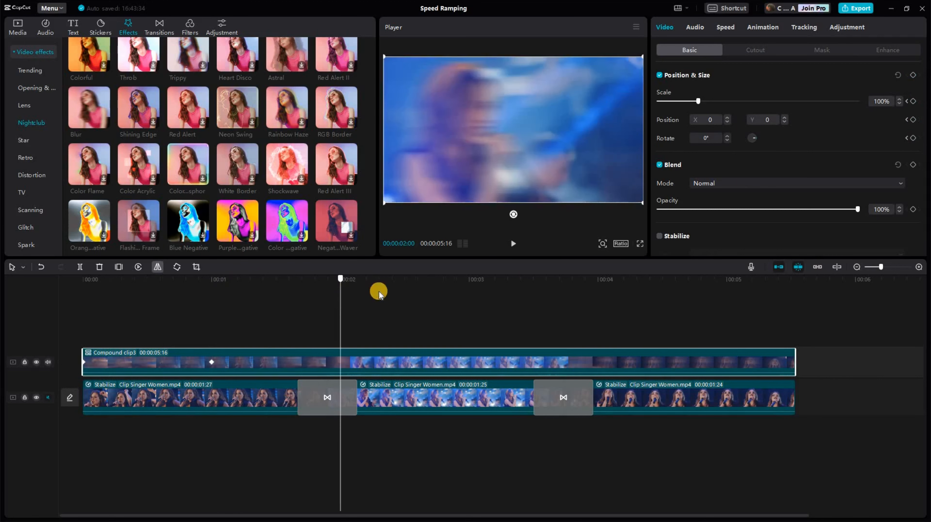
{"action": "left_click_drag", "start_coordinate": [332, 280], "coordinate": [482, 279]}
{"action": "left_click", "coordinate": [913, 75]}
{"action": "left_click", "coordinate": [914, 75]}
Add Position & Size keyframes to the compound clip at the second transition's centre (00:00:03:22), at 00:00:04:22 and at the clip's end.
{"action": "left_click", "coordinate": [563, 287]}
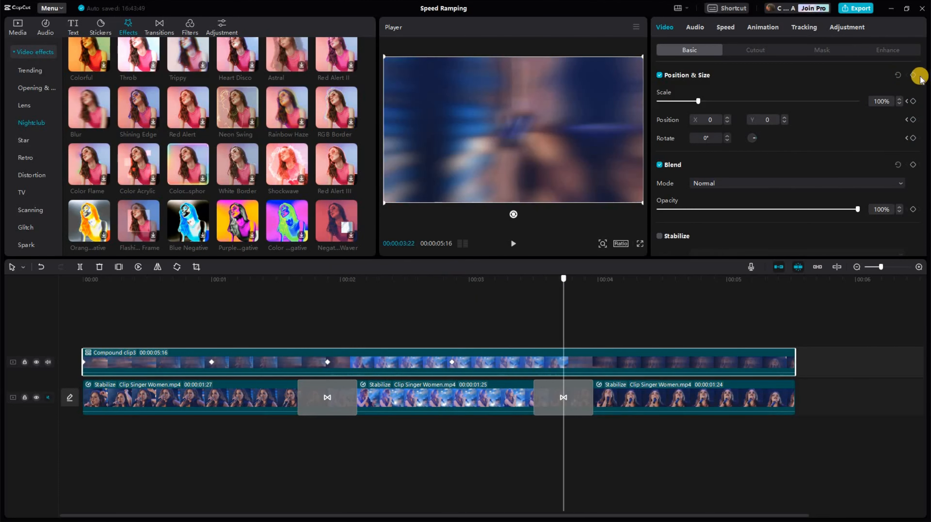
{"action": "left_click", "coordinate": [913, 75]}
{"action": "left_click_drag", "start_coordinate": [566, 284], "coordinate": [802, 287]}
{"action": "left_click", "coordinate": [913, 77]}
{"action": "left_click", "coordinate": [914, 76]}
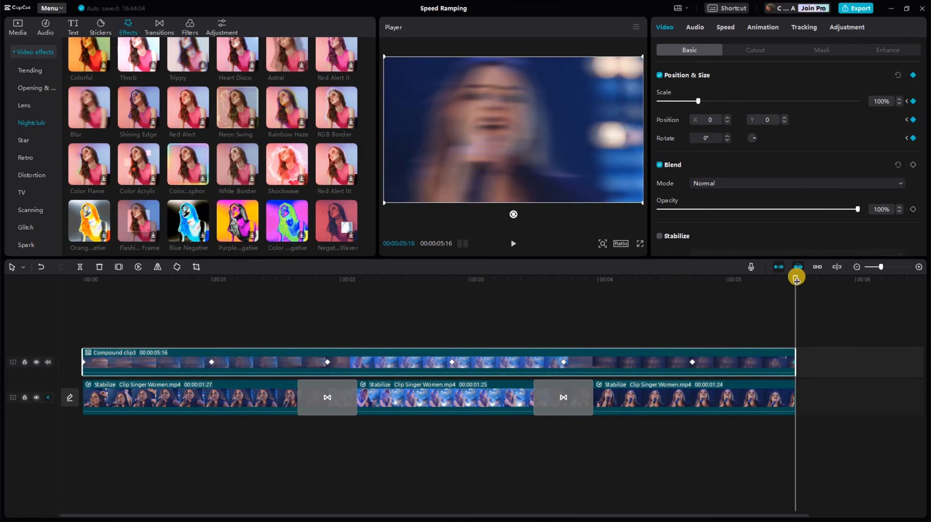
Add Blend keyframes to the compound clip with 100% opacity at the start and 0% at the 00:00:01:00 keyframe.
{"action": "left_click_drag", "start_coordinate": [793, 280], "coordinate": [72, 311]}
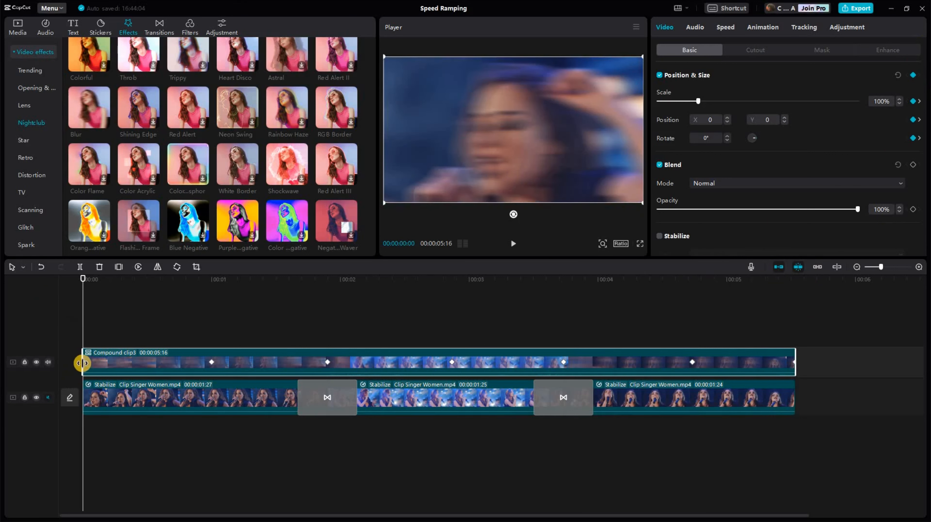
{"action": "left_click", "coordinate": [914, 165]}
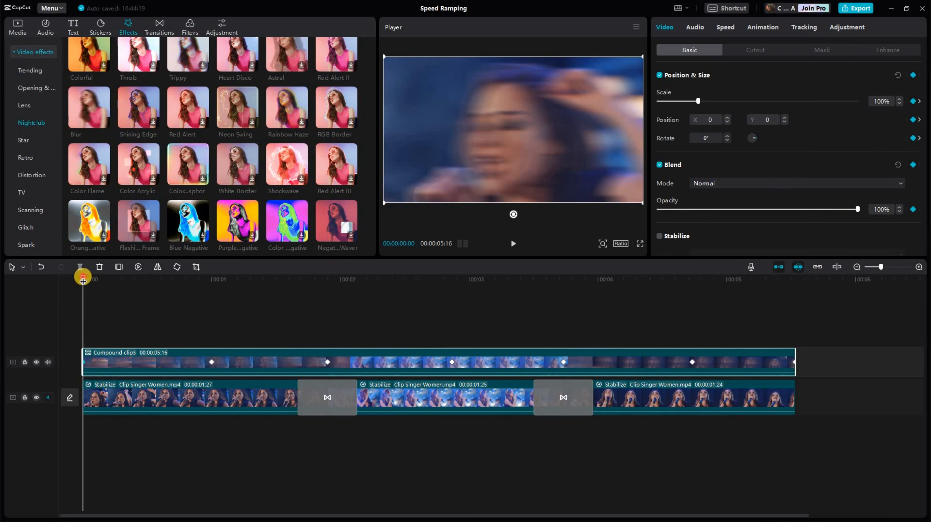
{"action": "left_click_drag", "start_coordinate": [124, 280], "coordinate": [211, 279]}
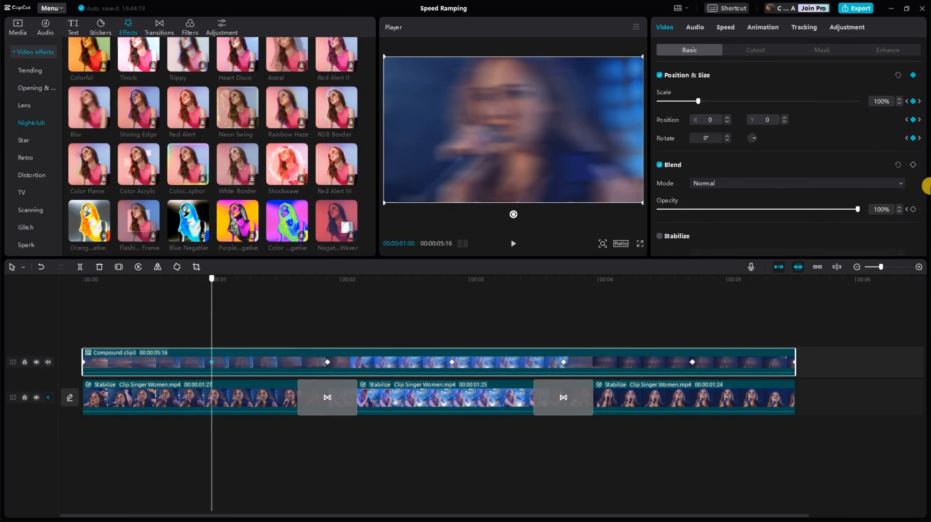
{"action": "left_click", "coordinate": [913, 166]}
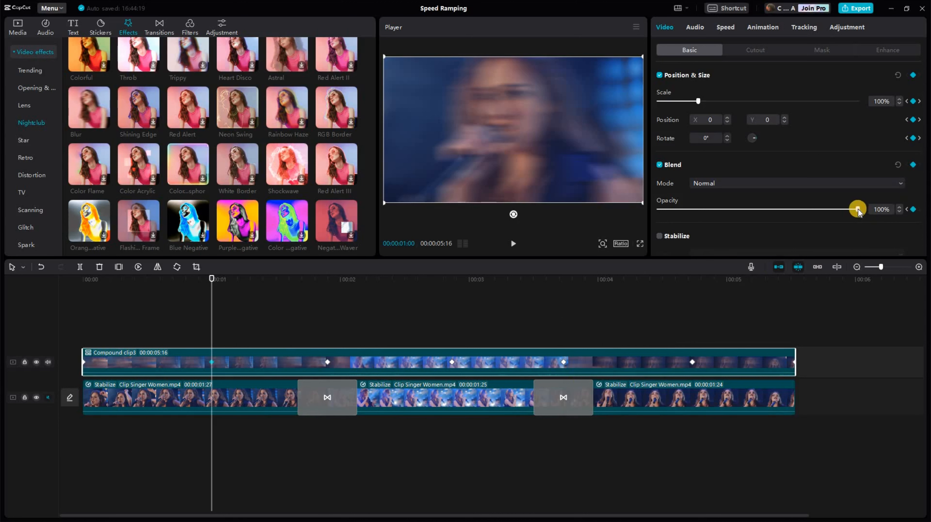
{"action": "left_click_drag", "start_coordinate": [829, 214], "coordinate": [622, 212]}
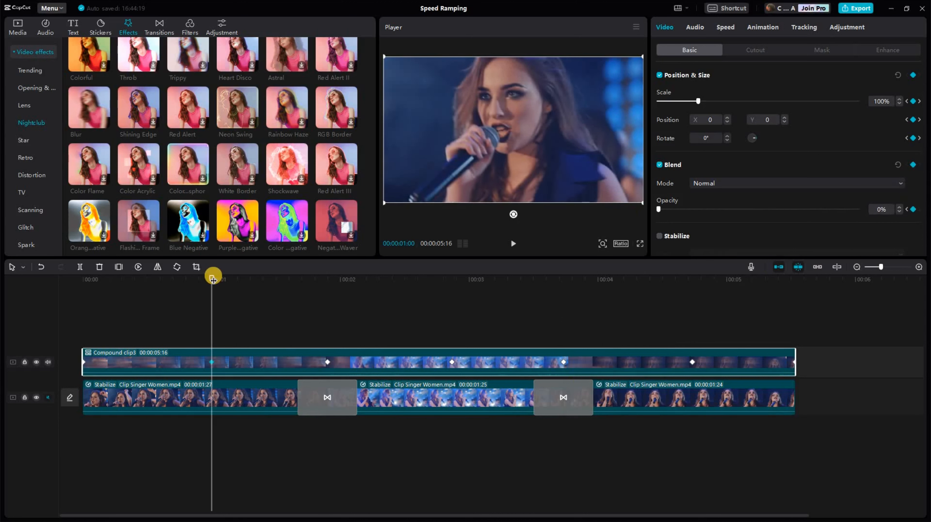
Keyframe the compound clip's opacity to 100% at 00:00:01:27, 0% at 00:00:02:26 and 100% at 00:00:03:22.
{"action": "left_click_drag", "start_coordinate": [233, 282], "coordinate": [327, 278]}
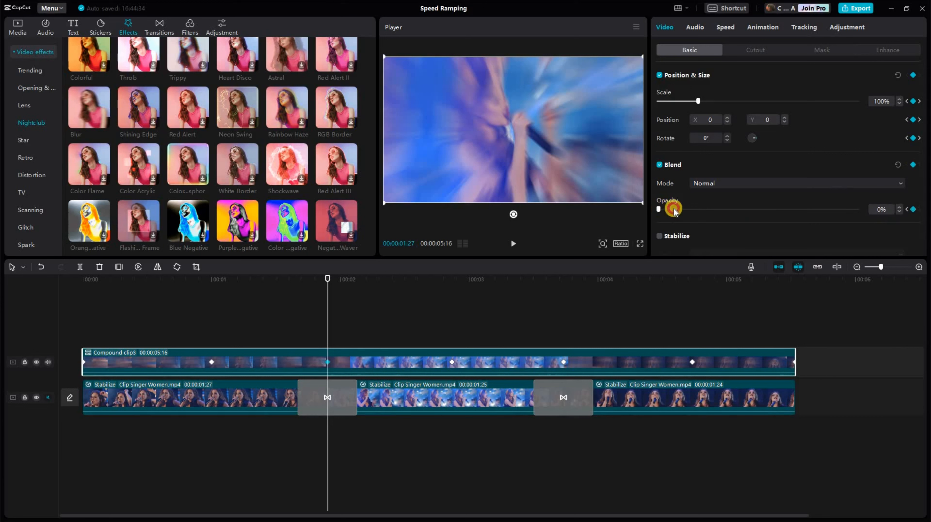
{"action": "left_click", "coordinate": [856, 211]}
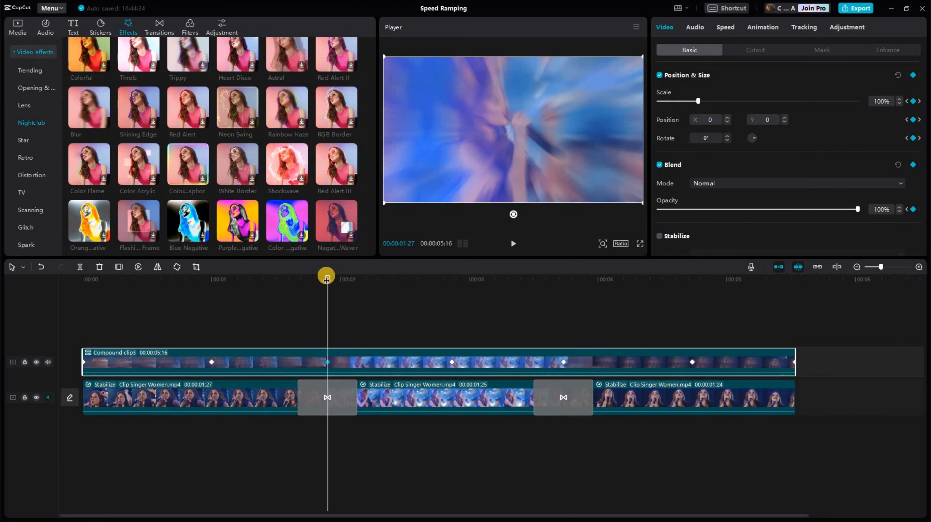
{"action": "left_click", "coordinate": [453, 280]}
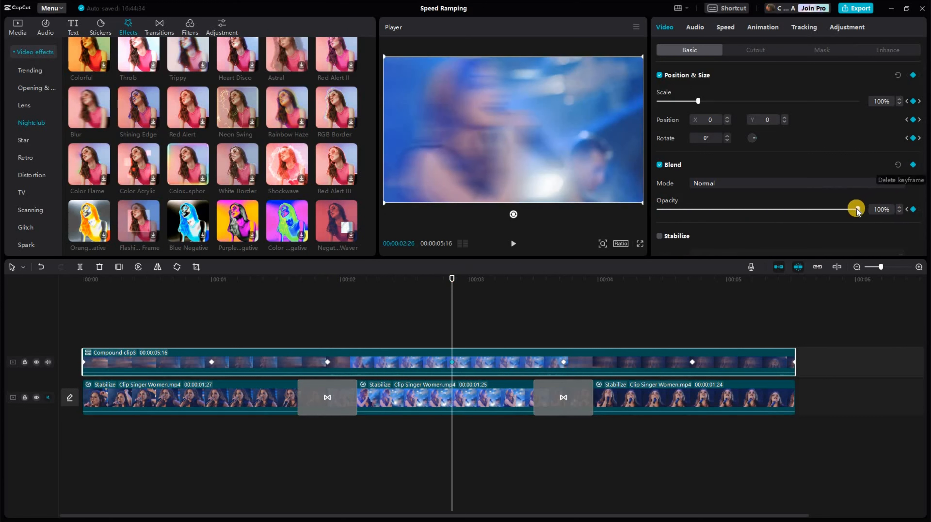
{"action": "left_click", "coordinate": [651, 210]}
{"action": "left_click_drag", "start_coordinate": [520, 279], "coordinate": [564, 278]}
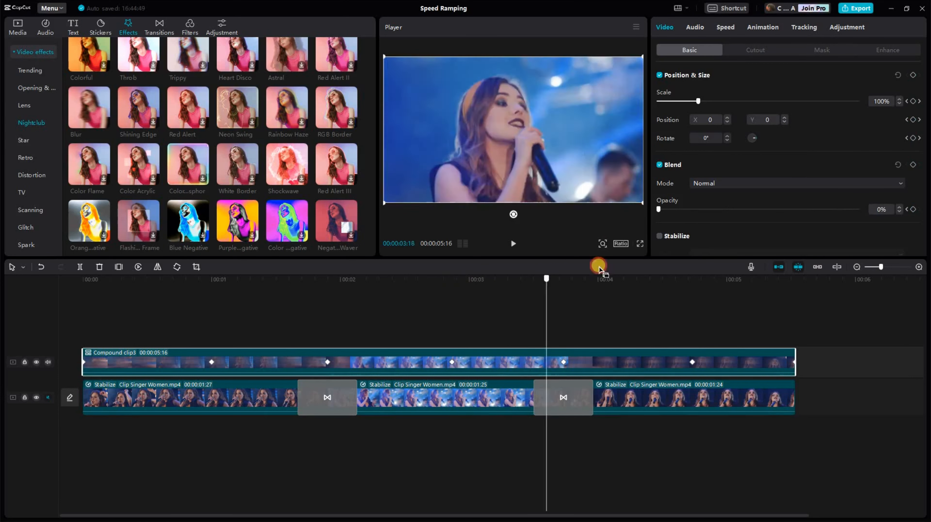
{"action": "left_click_drag", "start_coordinate": [700, 212], "coordinate": [856, 213]}
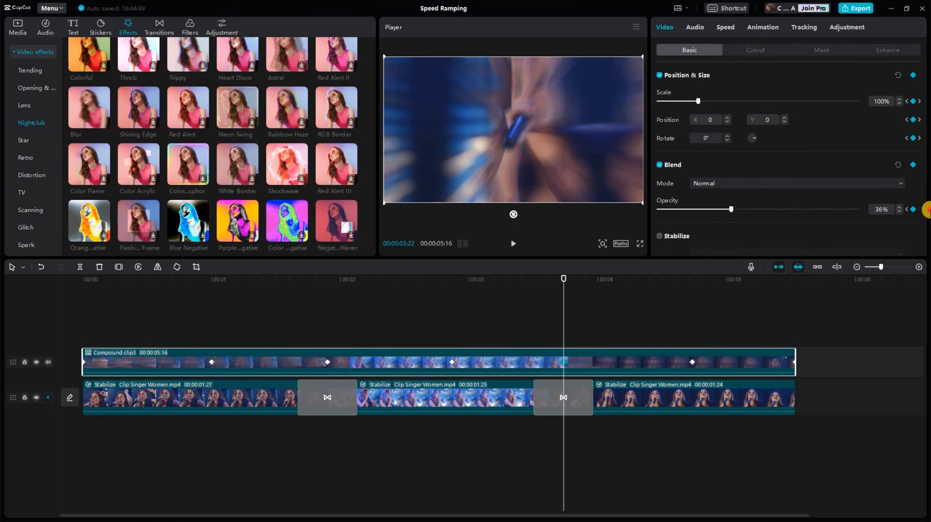
Keyframe the compound clip's opacity to 0% at 00:00:04:22 and 100% at the clip's end.
{"action": "left_click", "coordinate": [667, 279]}
{"action": "left_click_drag", "start_coordinate": [667, 279], "coordinate": [693, 279]}
{"action": "left_click", "coordinate": [914, 165]}
{"action": "left_click_drag", "start_coordinate": [857, 210], "coordinate": [357, 212]}
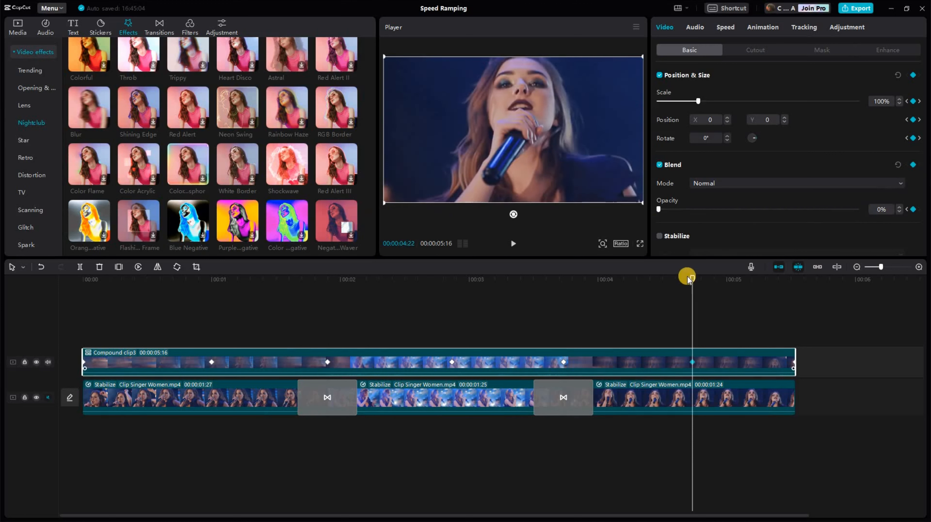
{"action": "left_click", "coordinate": [781, 290]}
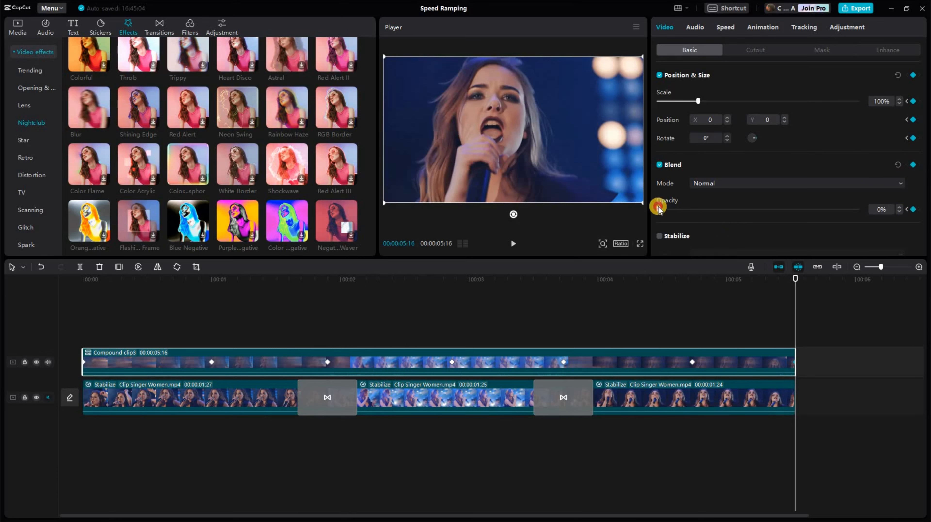
{"action": "left_click_drag", "start_coordinate": [658, 209], "coordinate": [873, 208]}
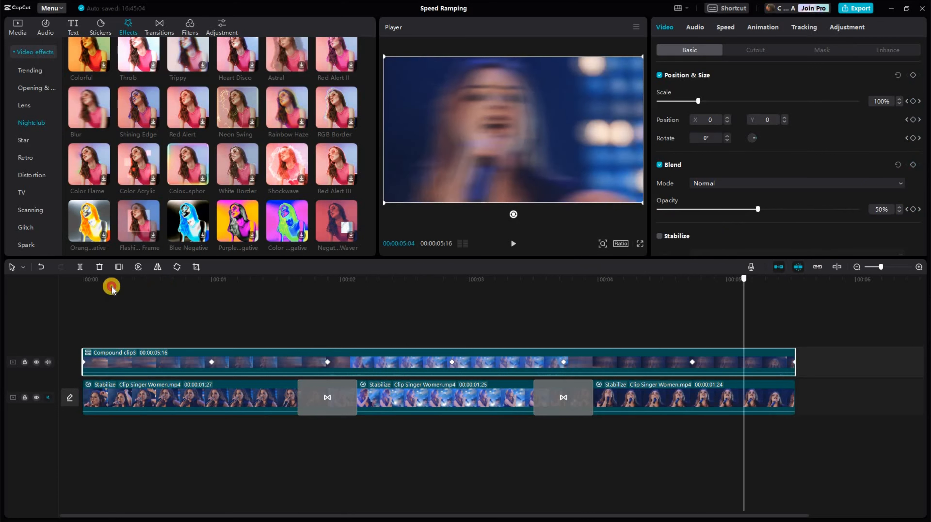